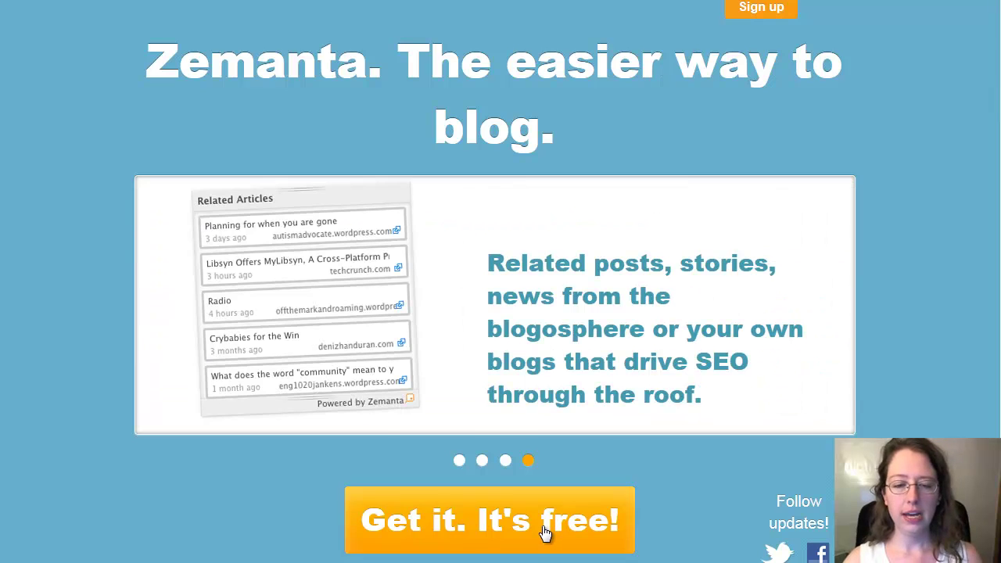
Open the Firefox add-on version of Zemanta and read through its End-User License Agreement
scroll(546, 532, "down", 2)
left_click(536, 446)
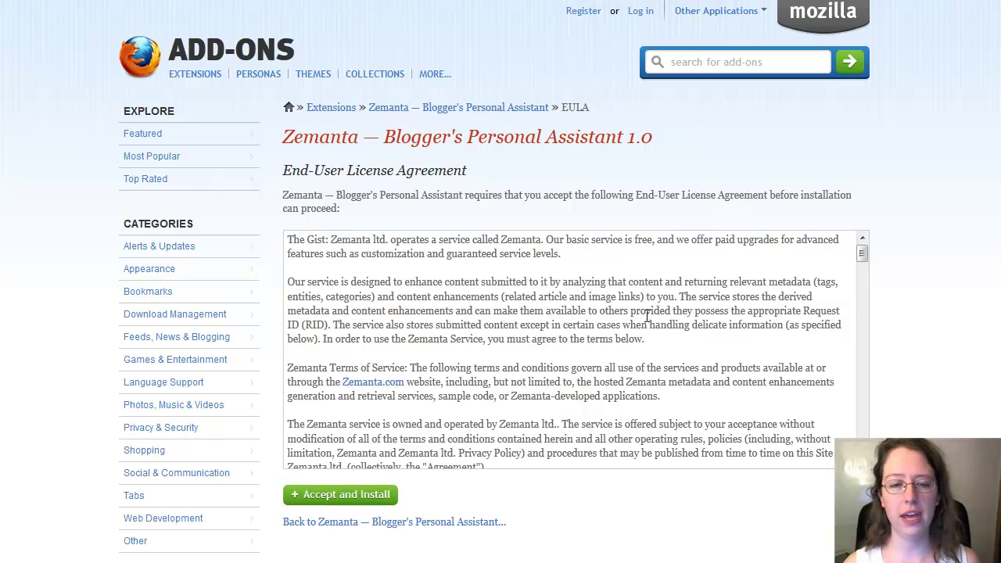
scroll(648, 315, "down", 15)
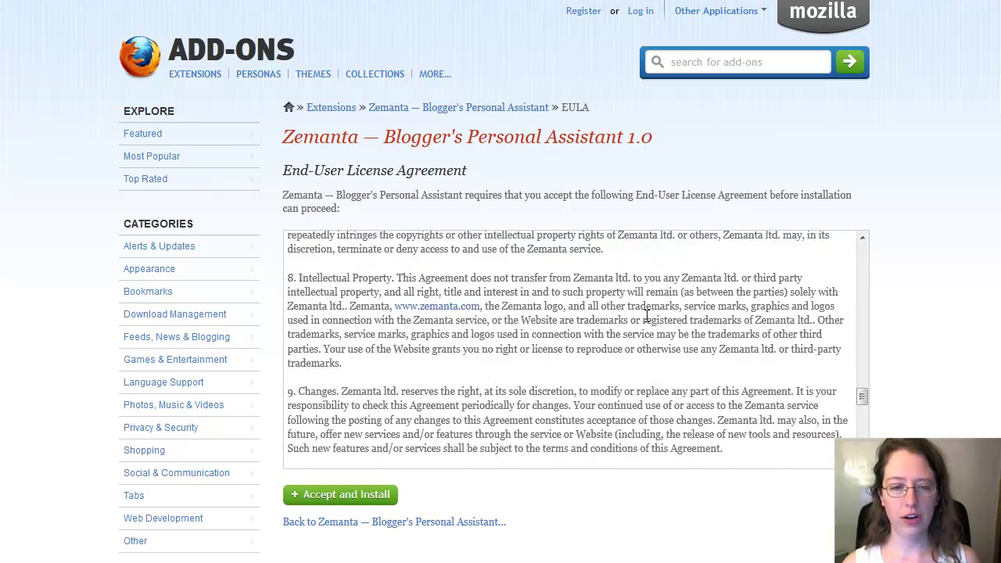
scroll(648, 316, "down", 8)
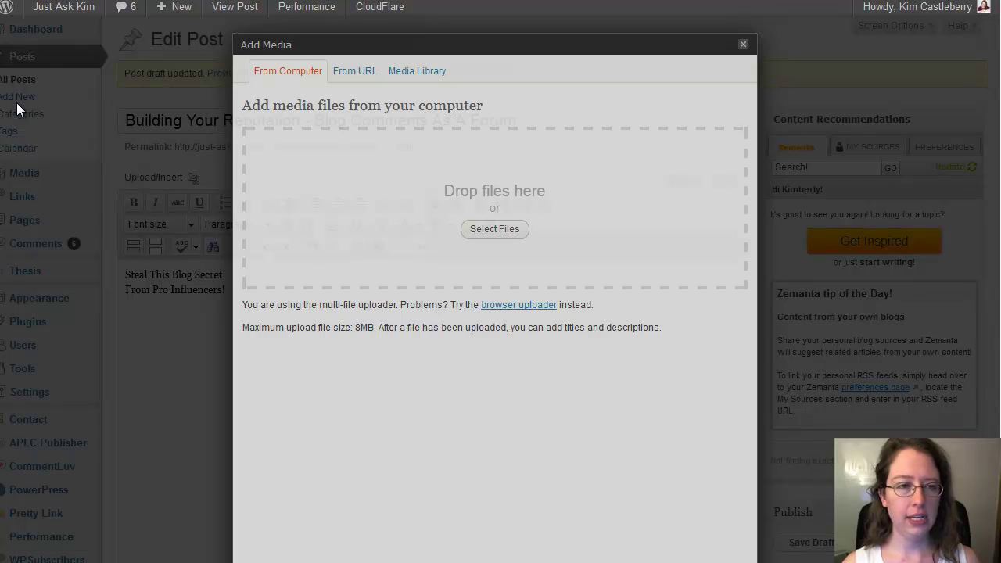
Switch to the WordPress dashboard and open a blank new post
left_click(51, 65)
right_click(255, 46)
left_click(283, 49)
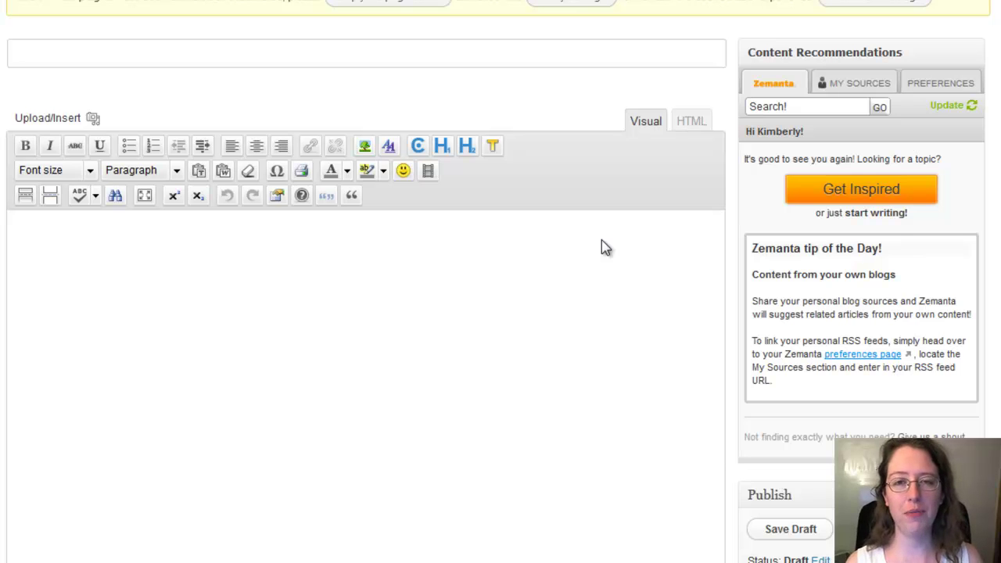
Title the new post "Pinterest" and paste the prepared article text into its body
left_click(430, 262)
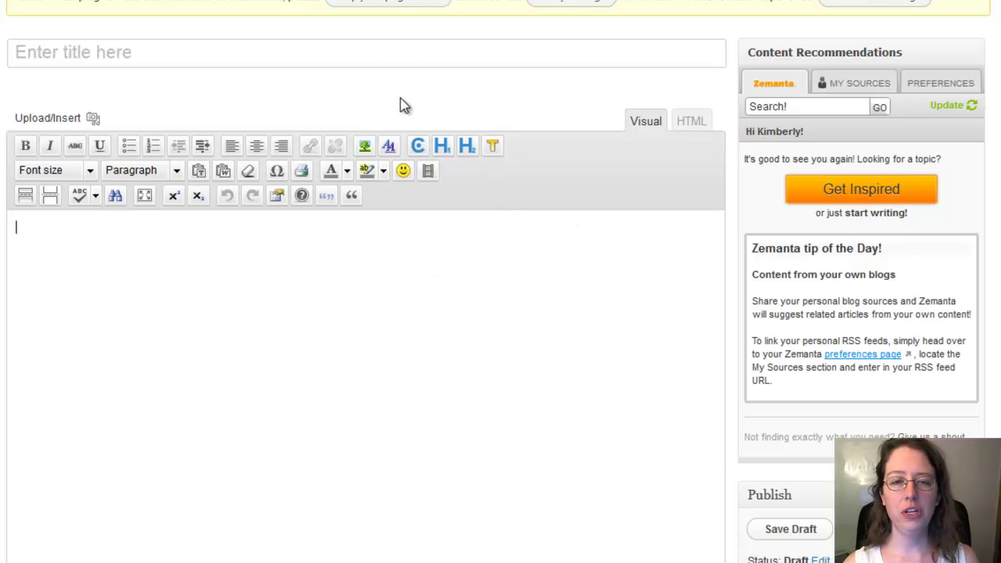
left_click(393, 59)
type("Pin")
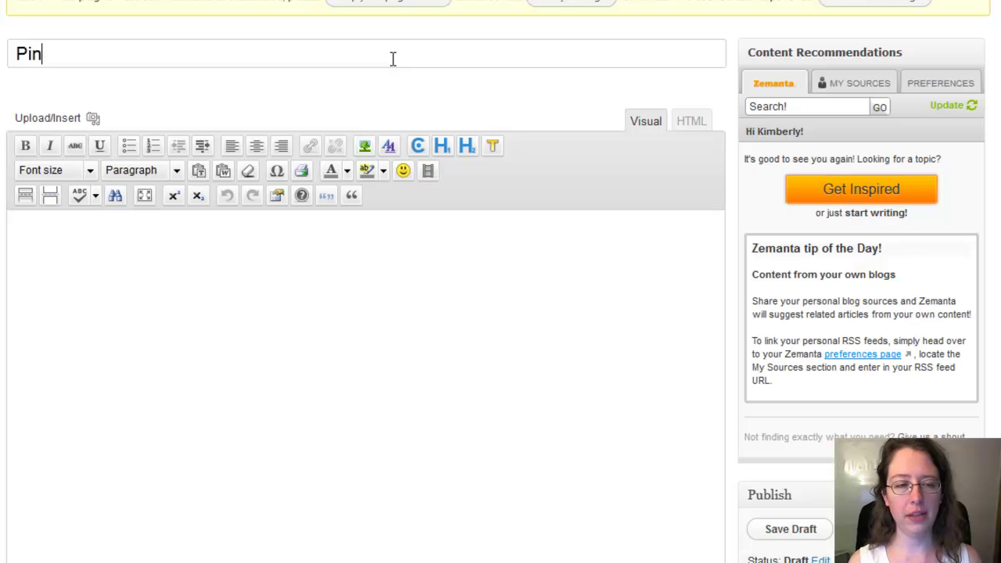
type("terest")
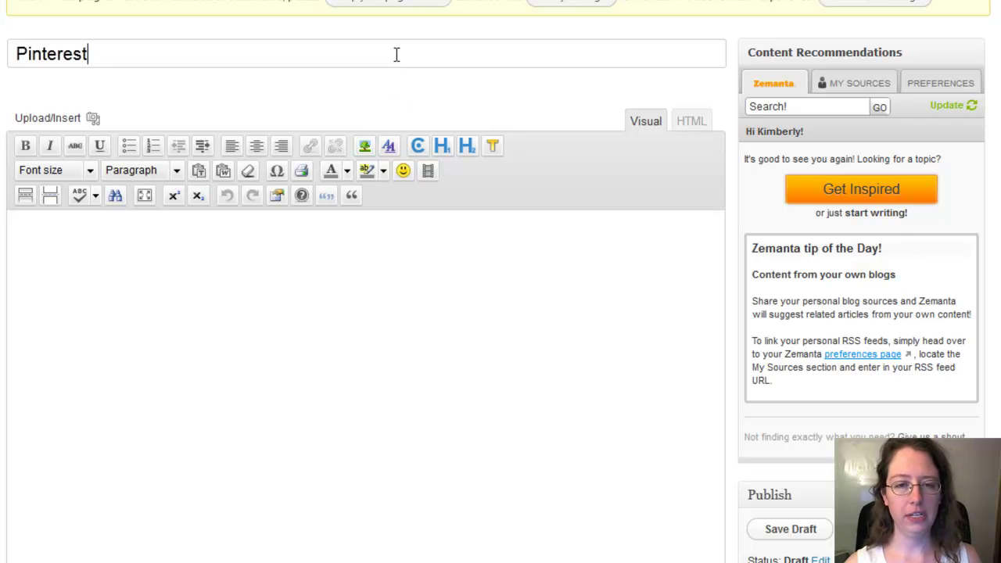
left_click(395, 338)
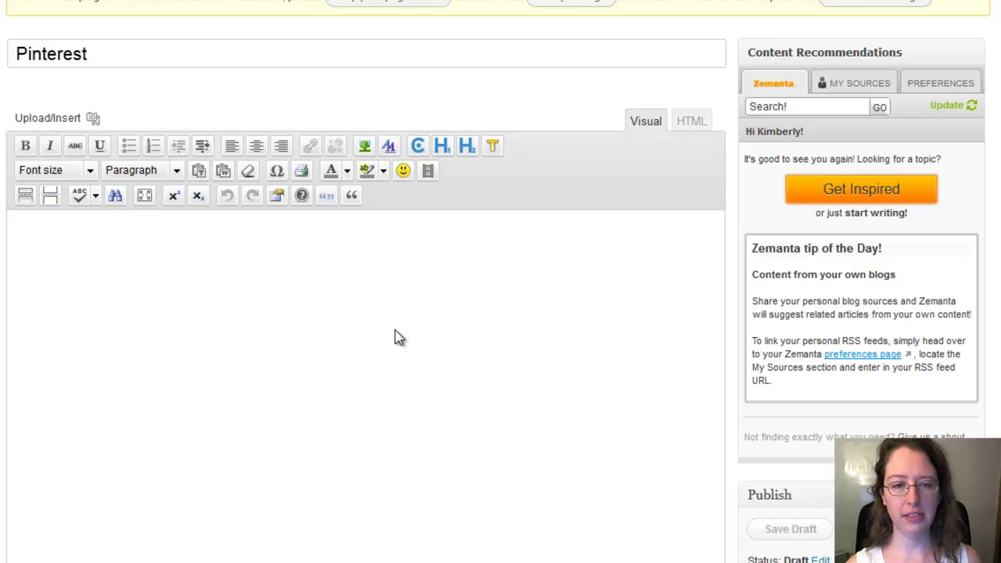
key("ctrl+v")
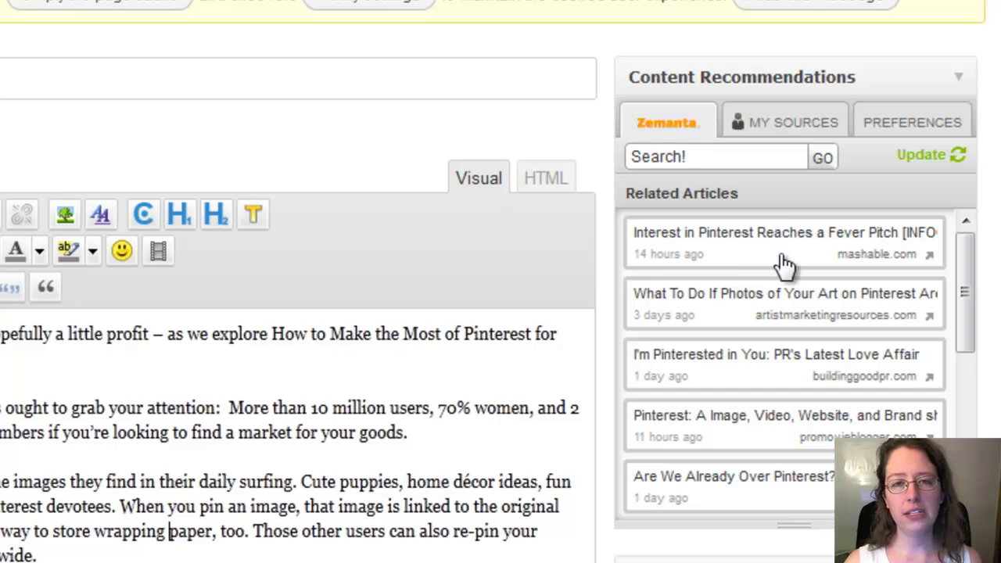
Look through the Zemanta related articles and the insertion options of the first recommendation
left_click(680, 158)
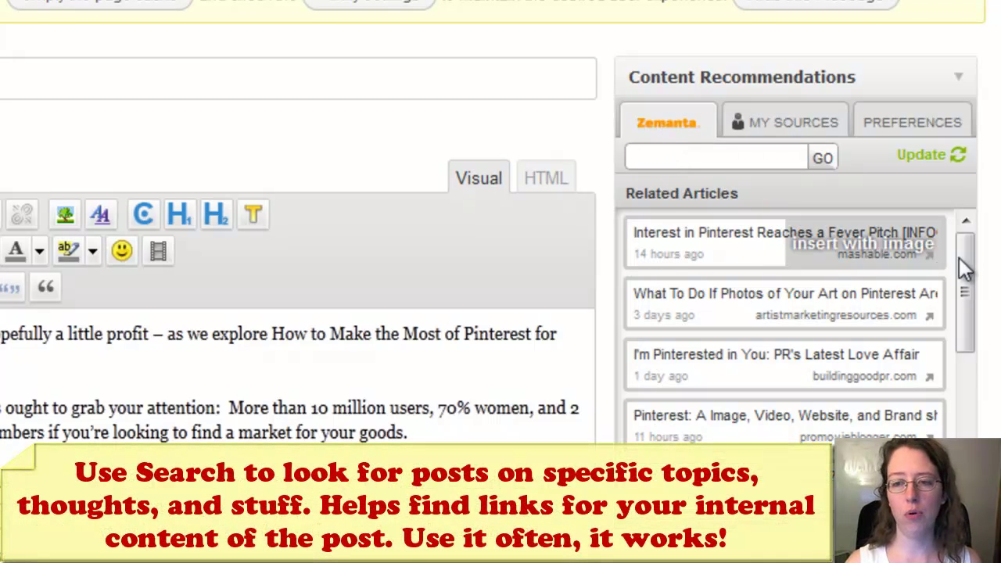
left_click_drag(966, 264, 957, 186)
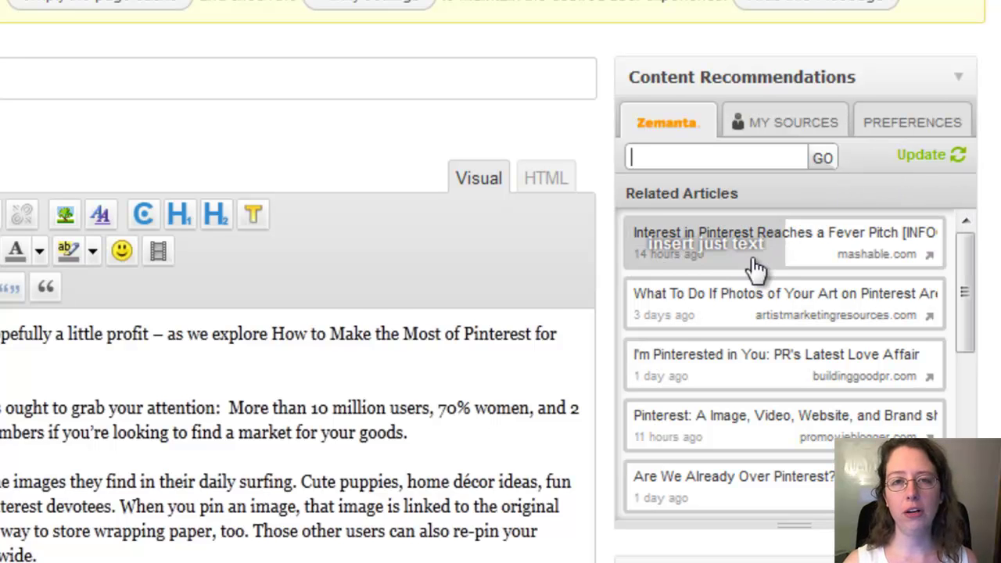
mouse_move(751, 269)
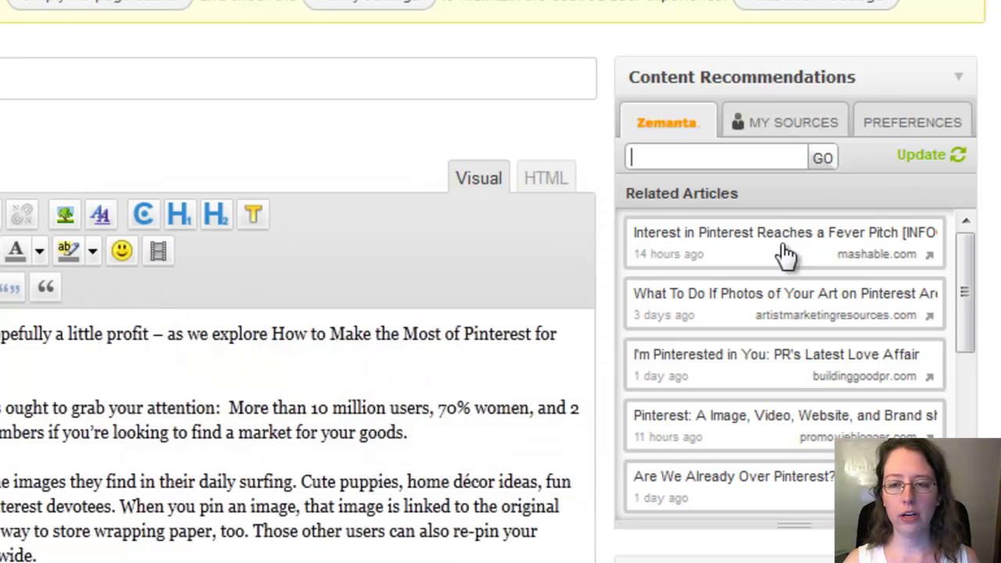
mouse_move(739, 249)
left_click(392, 201)
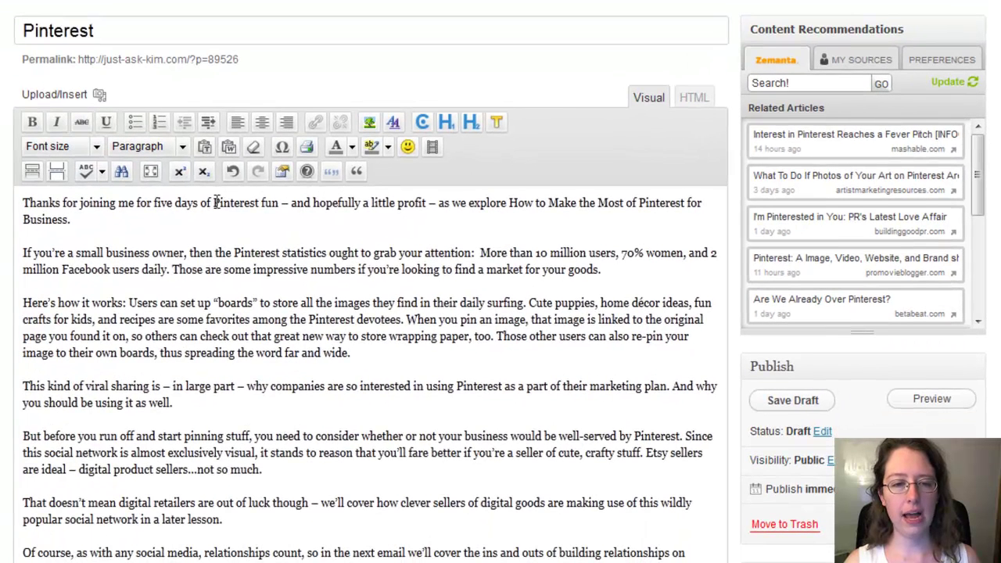
left_click_drag(213, 203, 280, 203)
left_click(317, 122)
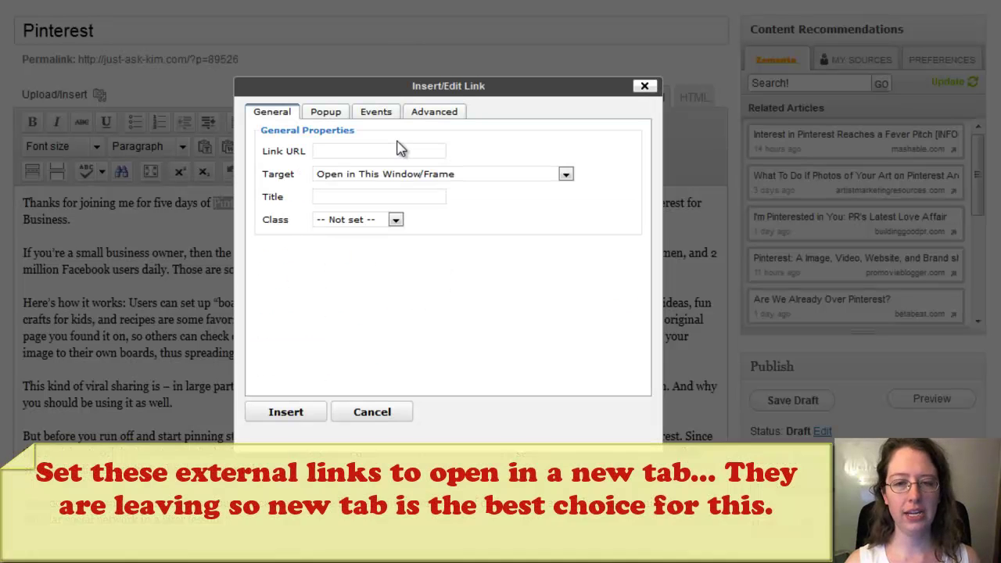
left_click(399, 150)
key("ctrl+v")
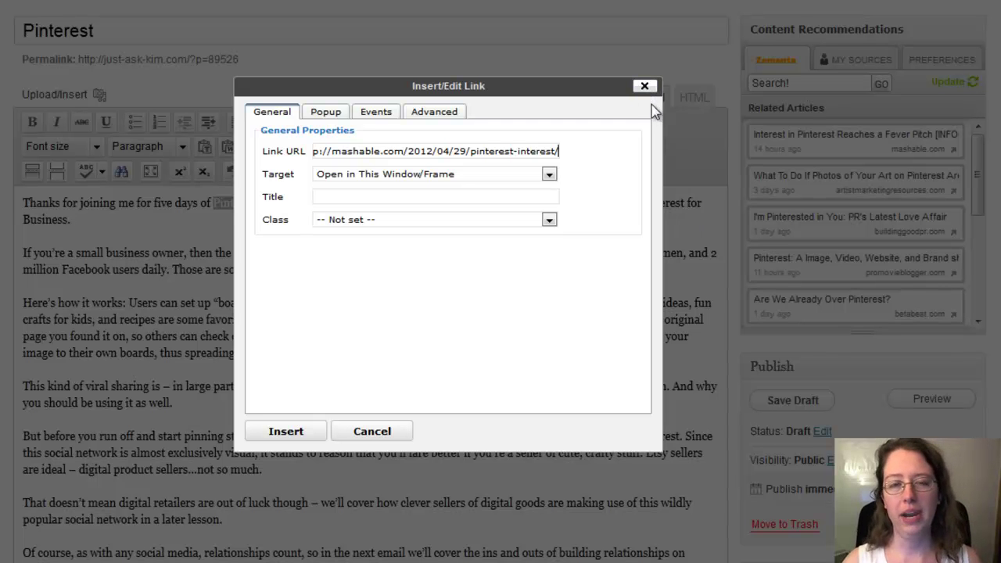
left_click(645, 88)
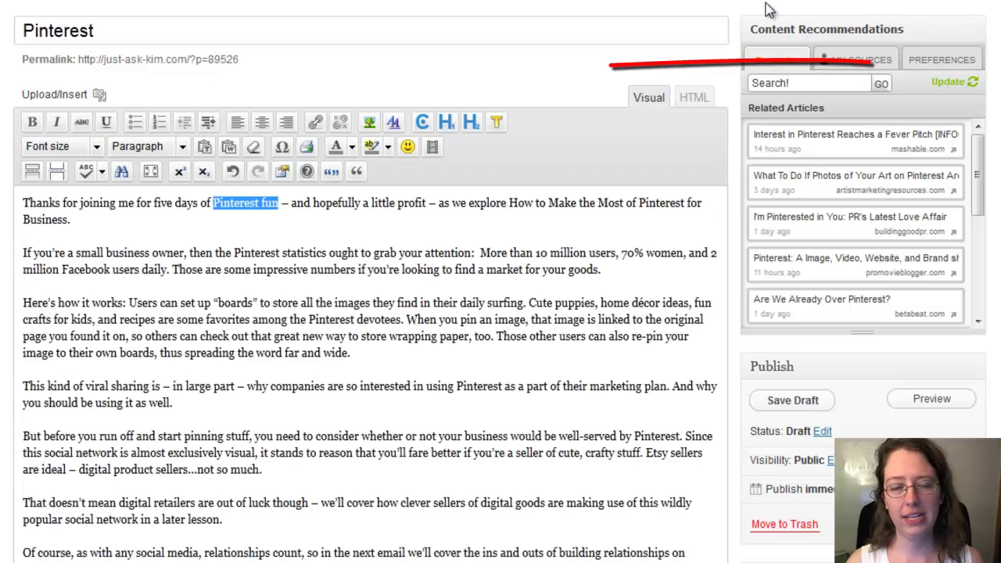
Sign in to the Zemanta preferences with the prefilled credentials and review the added-sources line in the account summary
left_click(933, 61)
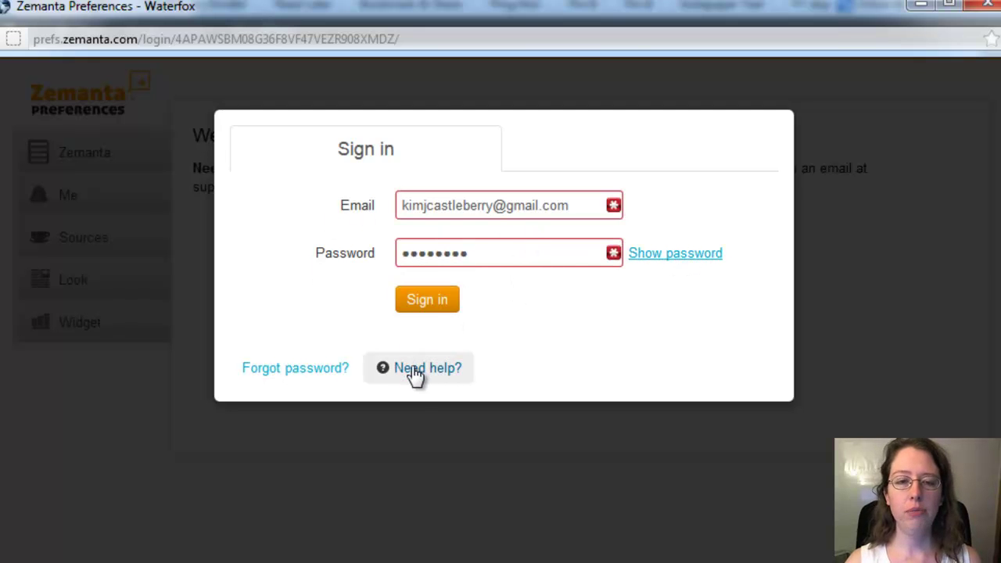
left_click(423, 307)
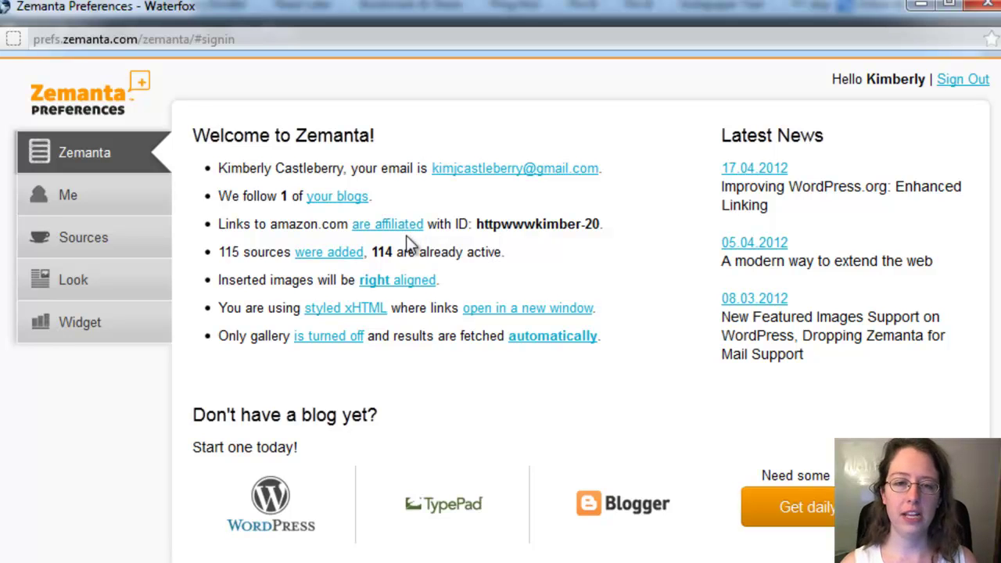
left_click_drag(219, 252, 279, 252)
left_click(280, 253)
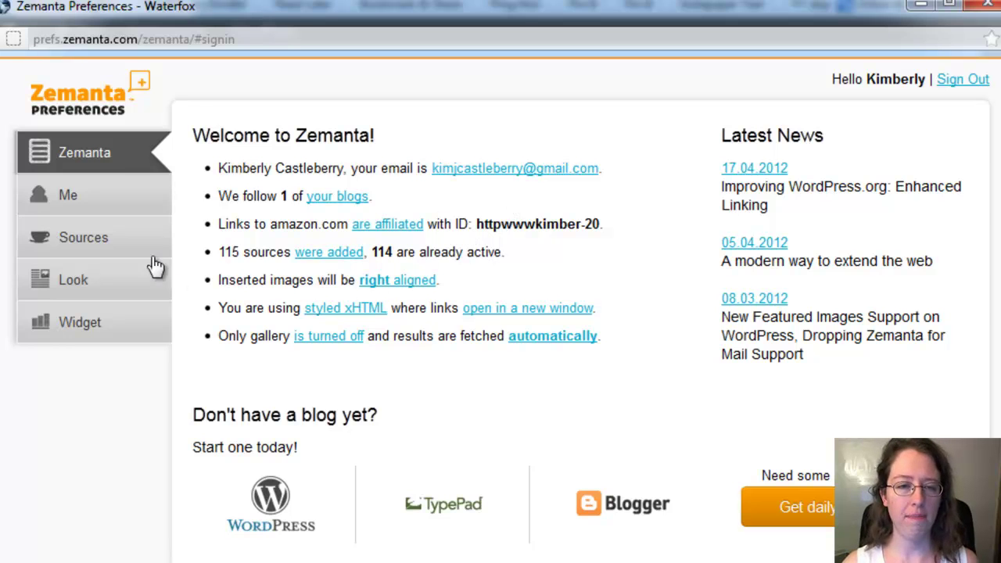
Show the Sources preferences and check the field for adding another website
left_click(88, 240)
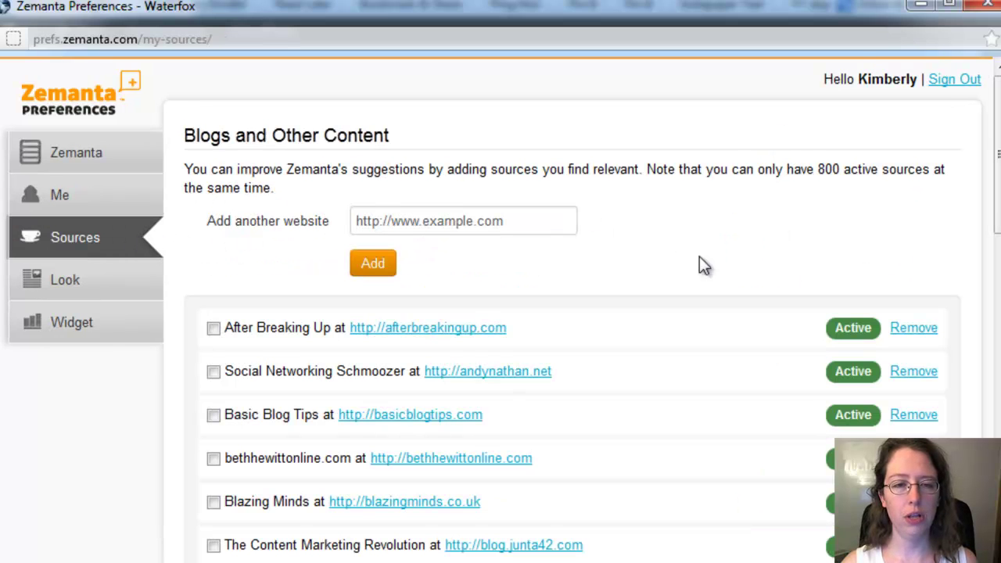
left_click(535, 213)
left_click(535, 214)
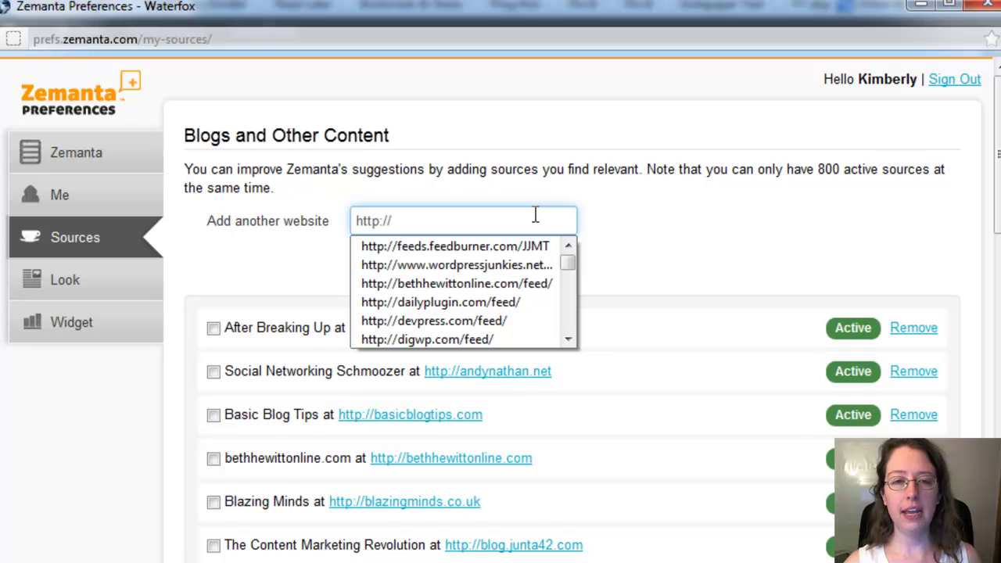
left_click(632, 225)
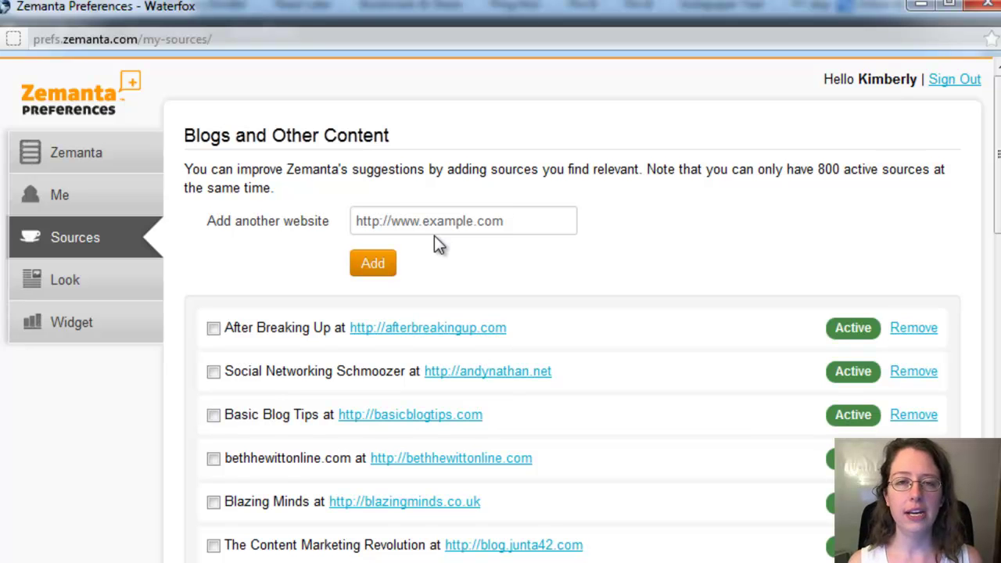
left_click(461, 208)
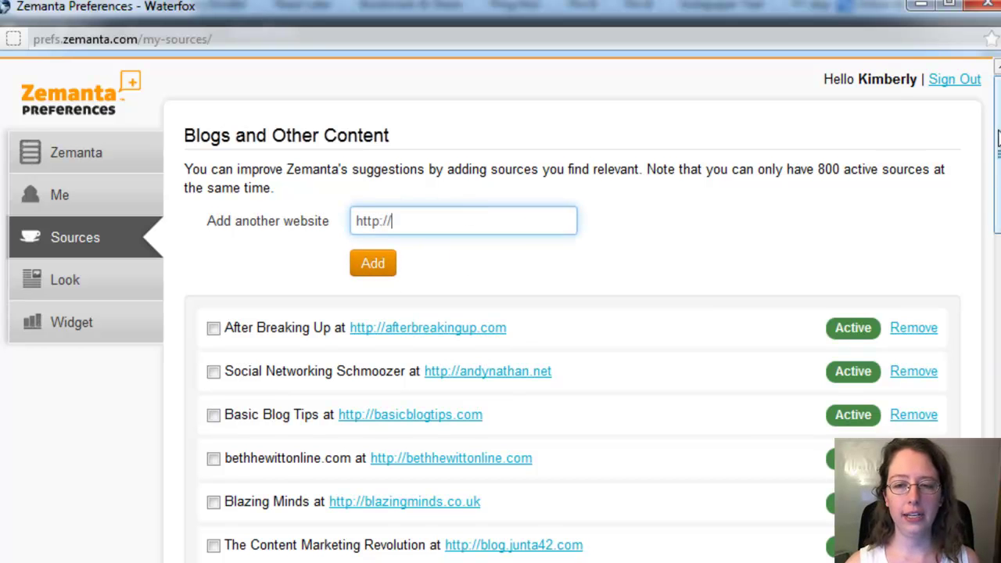
Go through the list of added blog sources as far as the OPML file upload
left_click_drag(998, 152, 997, 186)
scroll(997, 192, "down", 4)
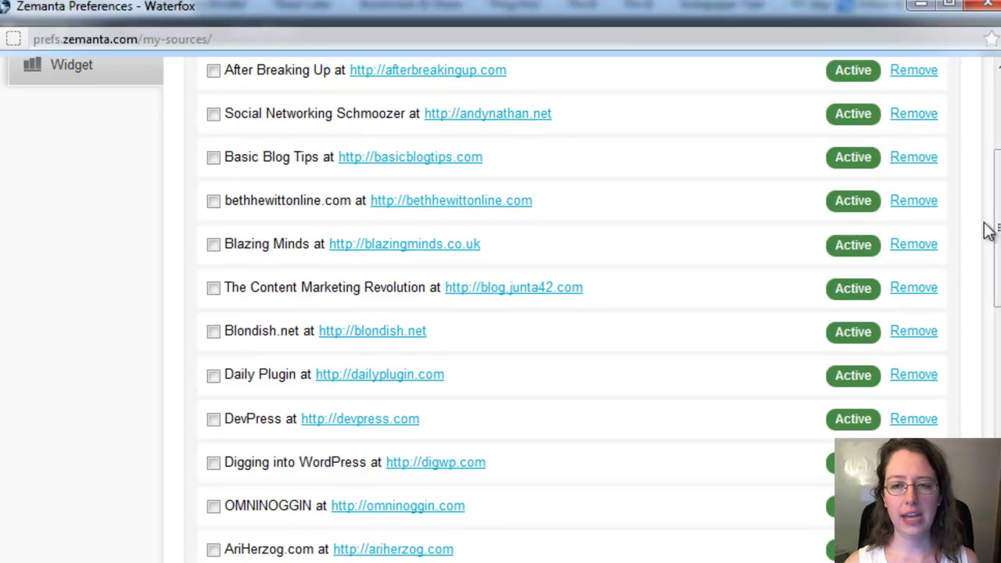
scroll(997, 195, "down", 1)
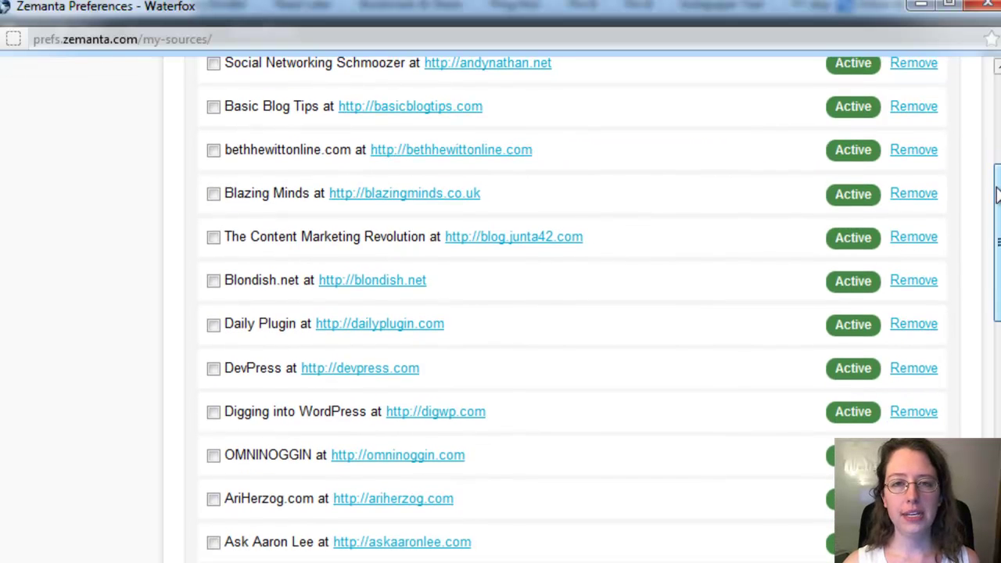
left_click_drag(998, 194, 997, 294)
left_click_drag(997, 328, 997, 303)
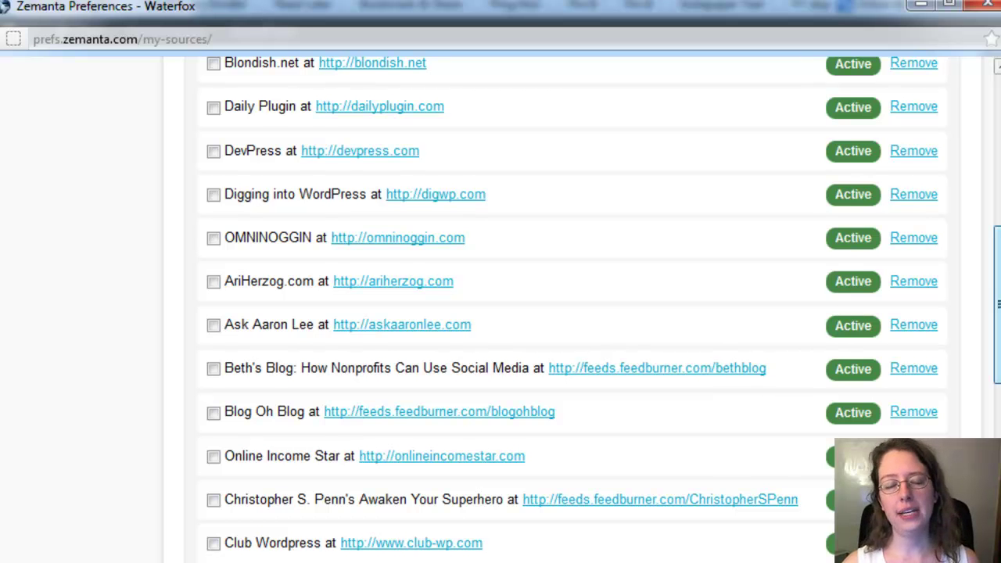
left_click_drag(998, 304, 999, 443)
left_click(438, 221)
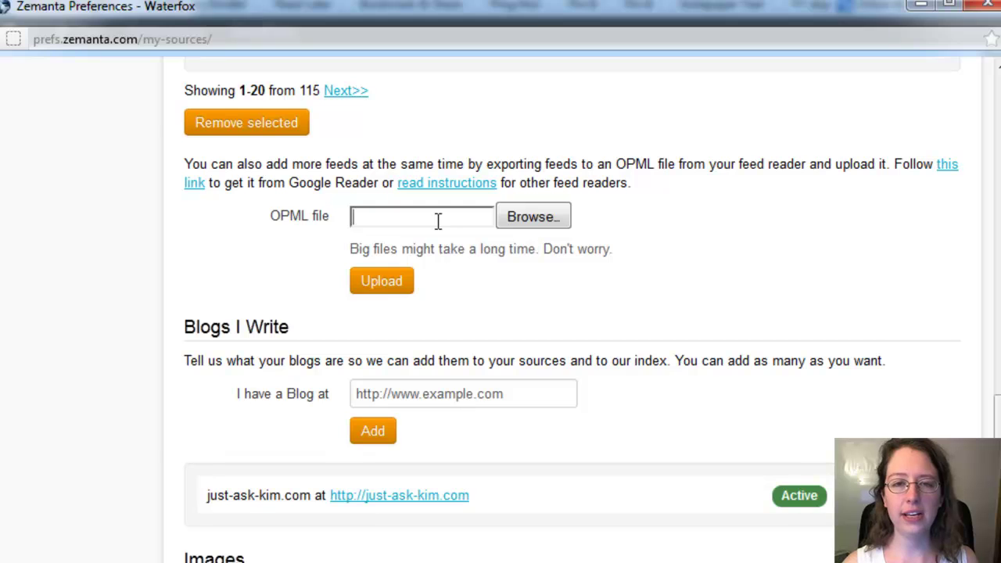
left_click(806, 33)
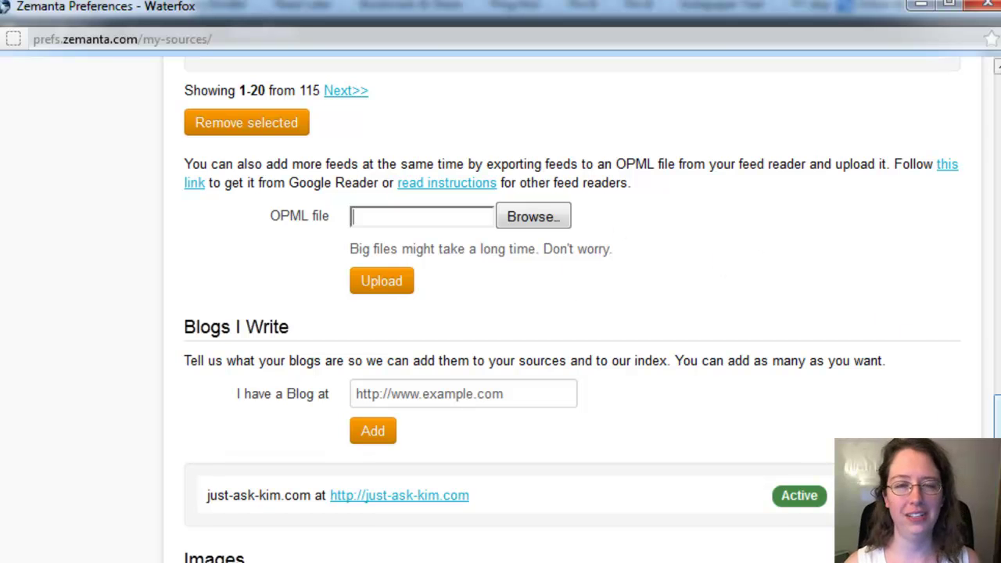
Examine the Blogs I Write, Images and Affiliate Marketing sections, then recheck the source list
scroll(760, 235, "down", 2)
scroll(756, 353, "down", 2)
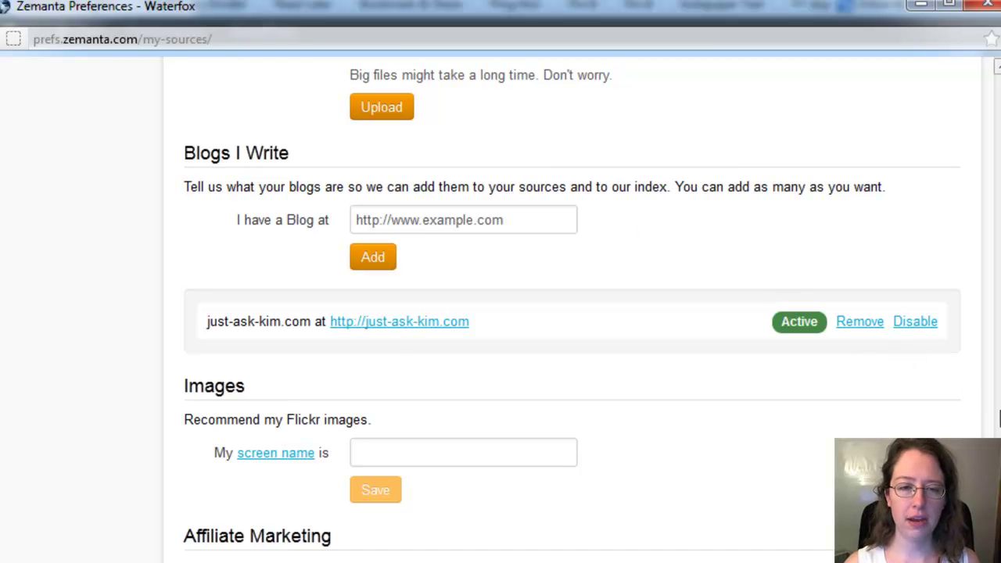
scroll(572, 309, "down", 3)
scroll(572, 310, "up", 12)
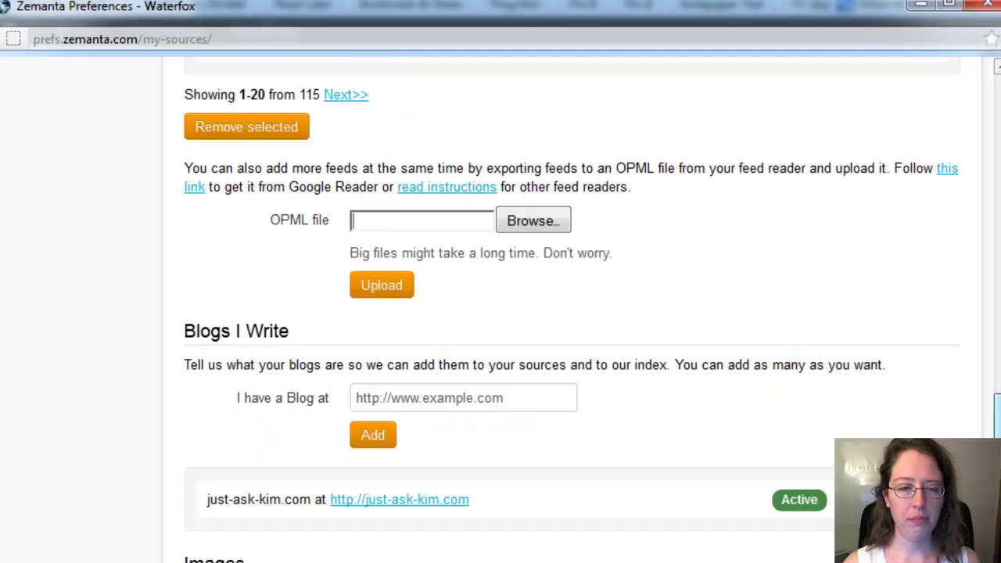
scroll(572, 310, "up", 5)
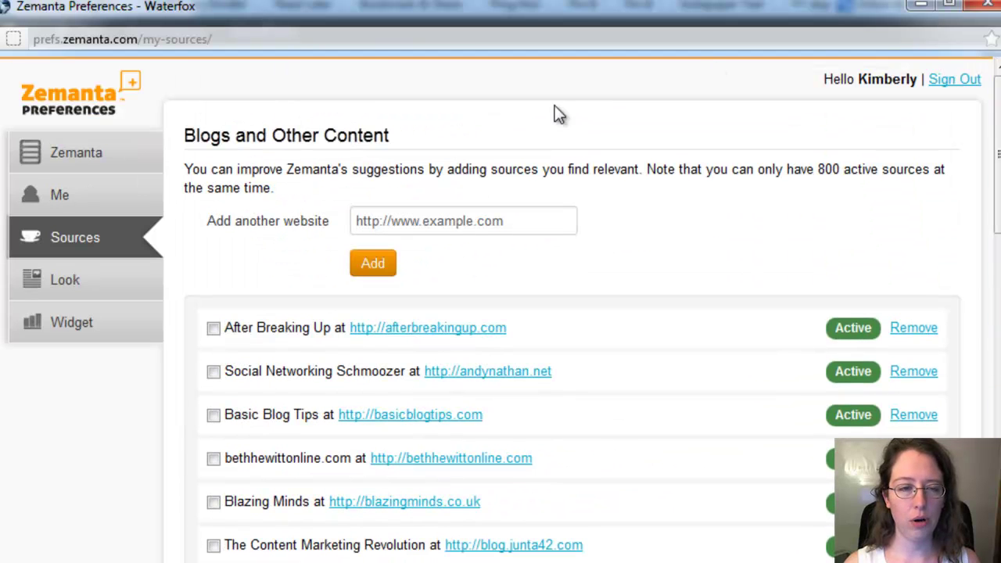
scroll(485, 196, "down", 15)
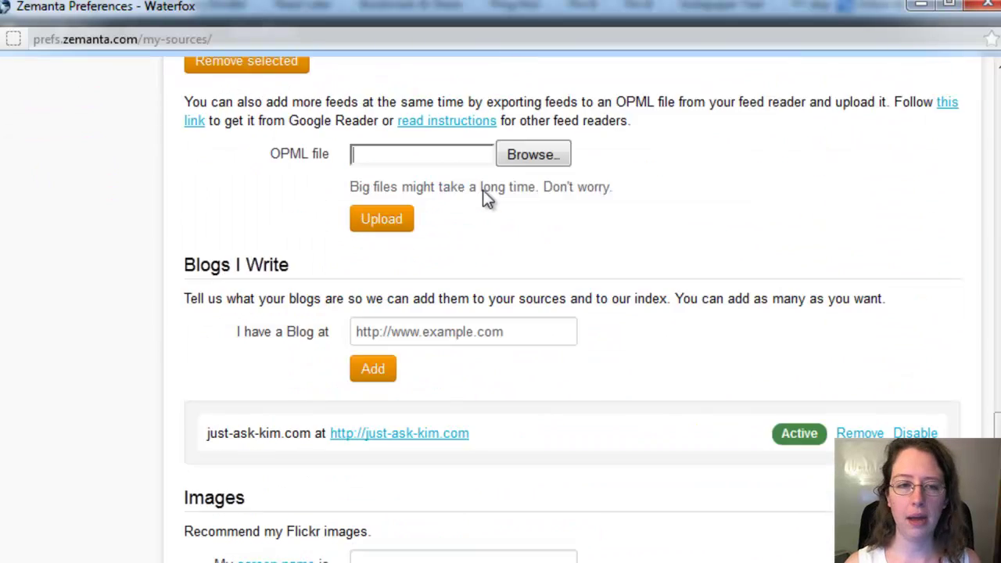
scroll(485, 197, "up", 9)
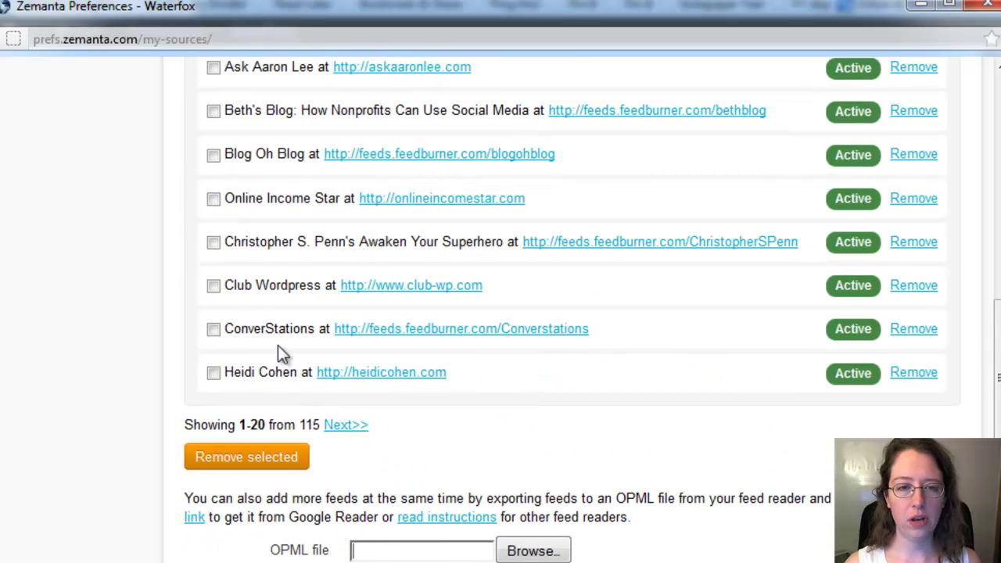
Close the Zemanta preferences and update the content recommendations for the Pinterest post
left_click(988, 6)
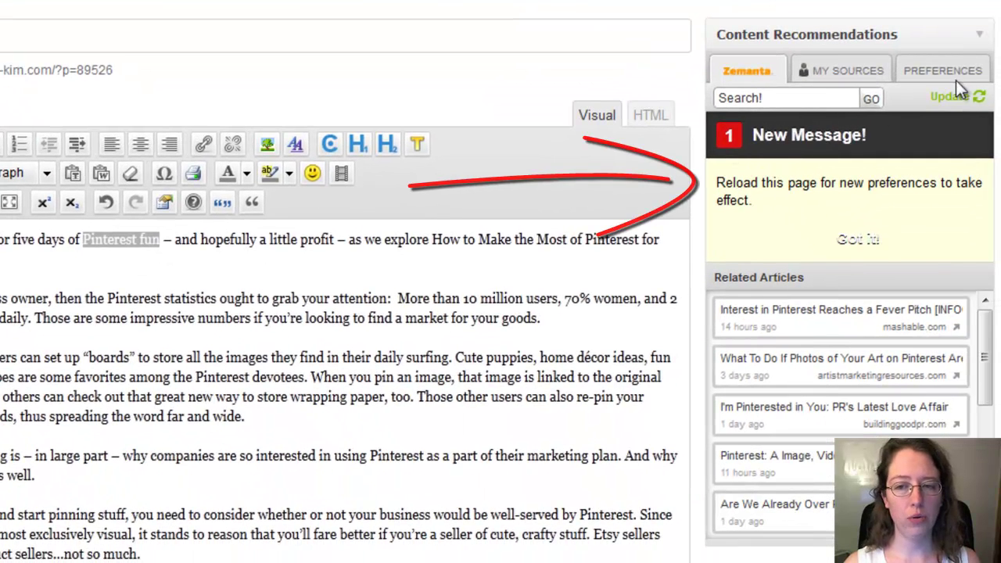
left_click(969, 96)
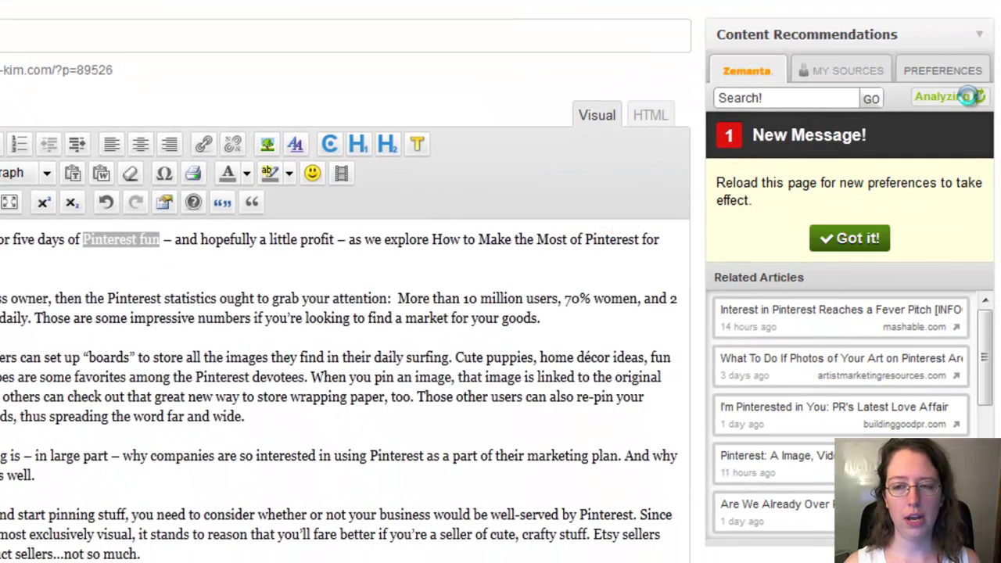
Dismiss the message about reloading for new preferences and switch the content recommendations to the My Sources articles
left_click(851, 239)
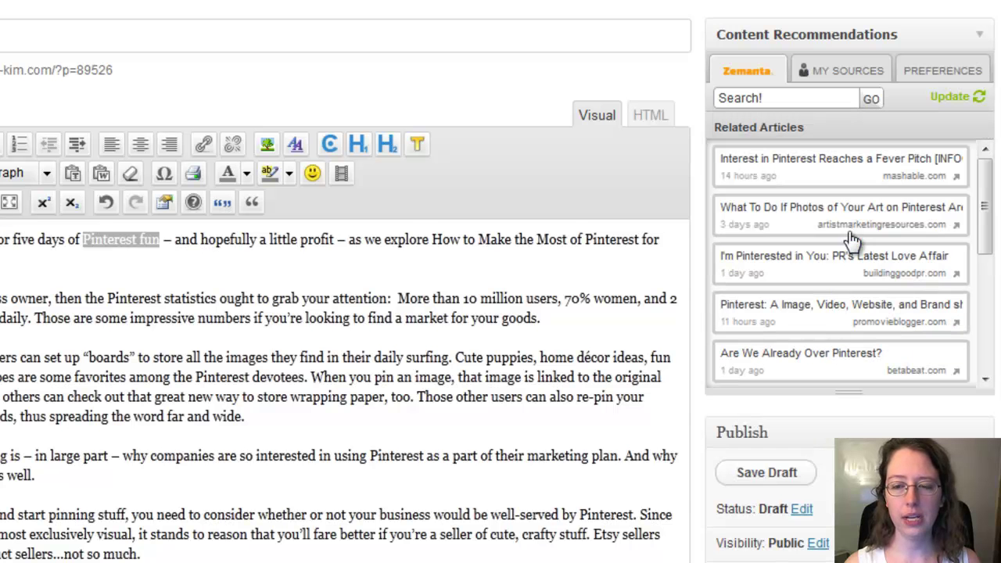
left_click(900, 209)
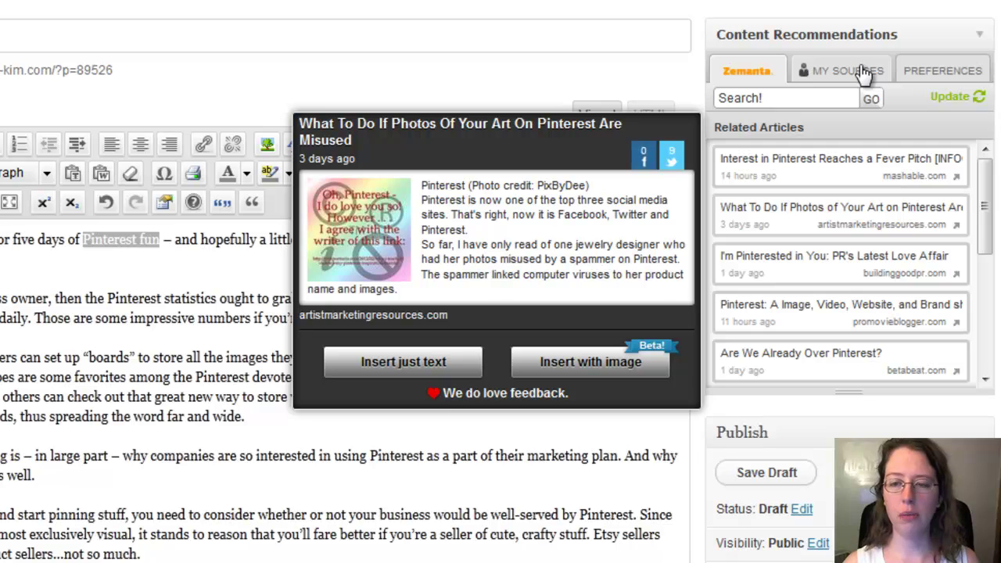
left_click(860, 69)
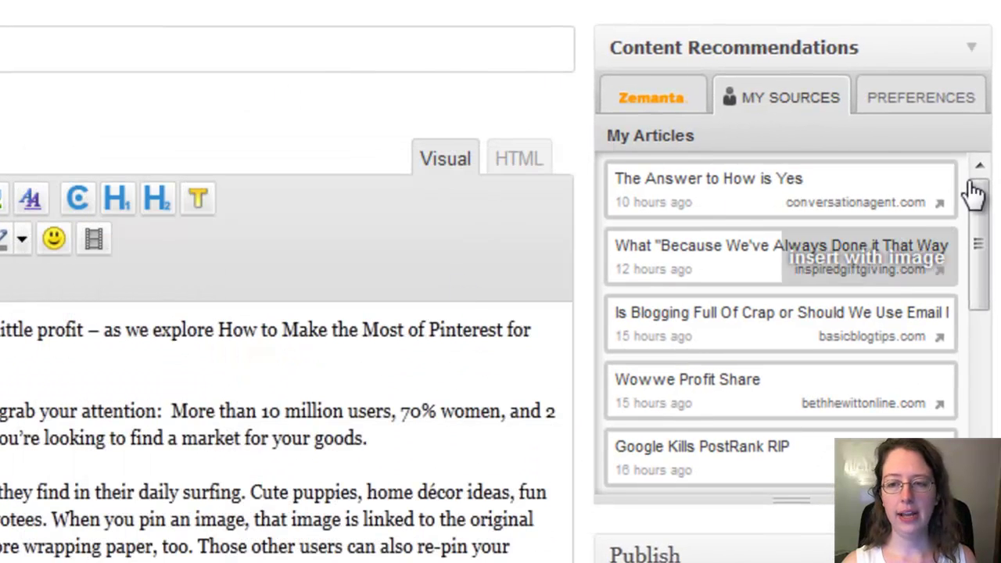
Go through the My Sources article list, previewing the posts on email marketing and 10 things for a happy life
left_click_drag(985, 233, 977, 261)
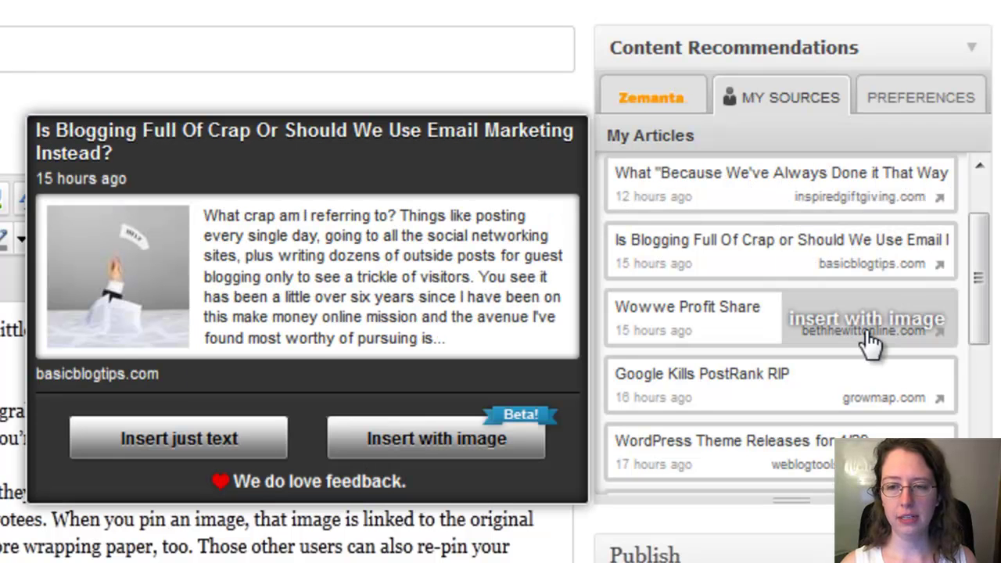
left_click_drag(977, 280, 978, 398)
scroll(978, 366, "down", 1)
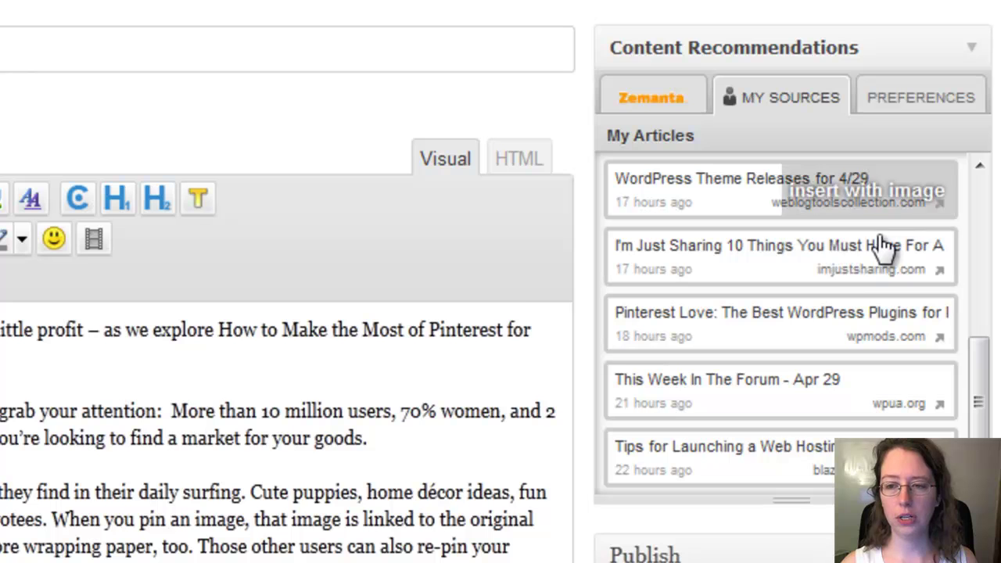
mouse_move(907, 274)
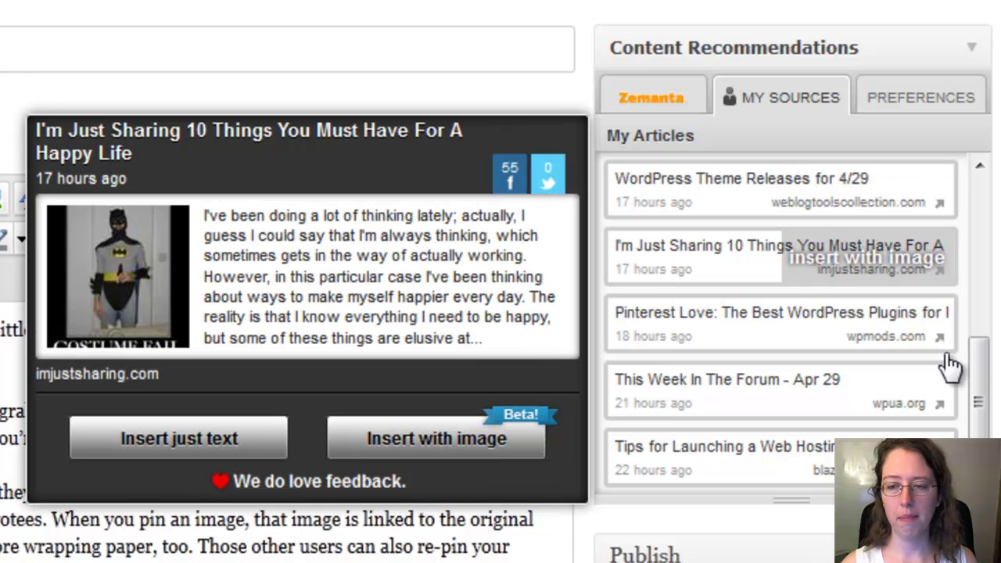
mouse_move(860, 396)
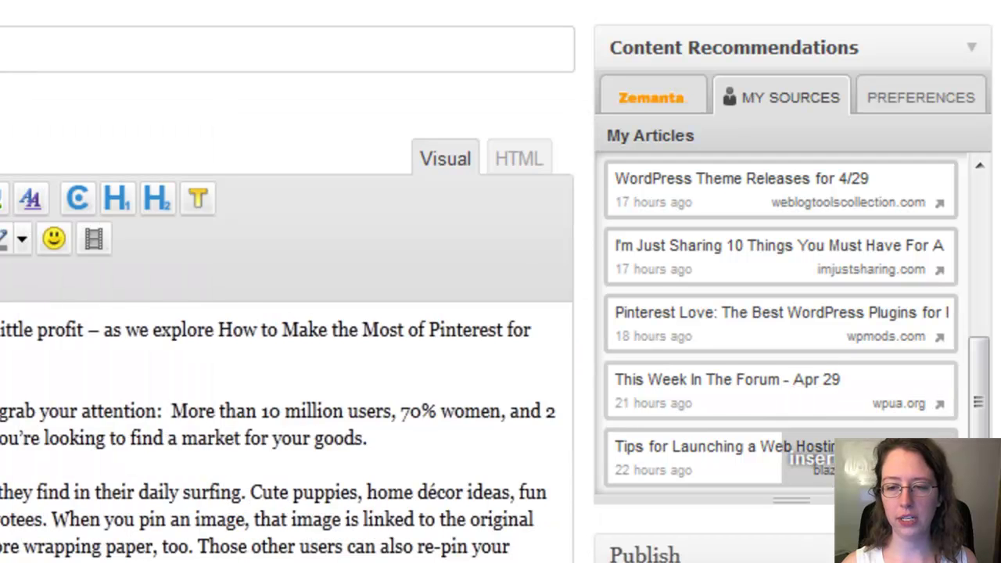
scroll(982, 168, "up", 5)
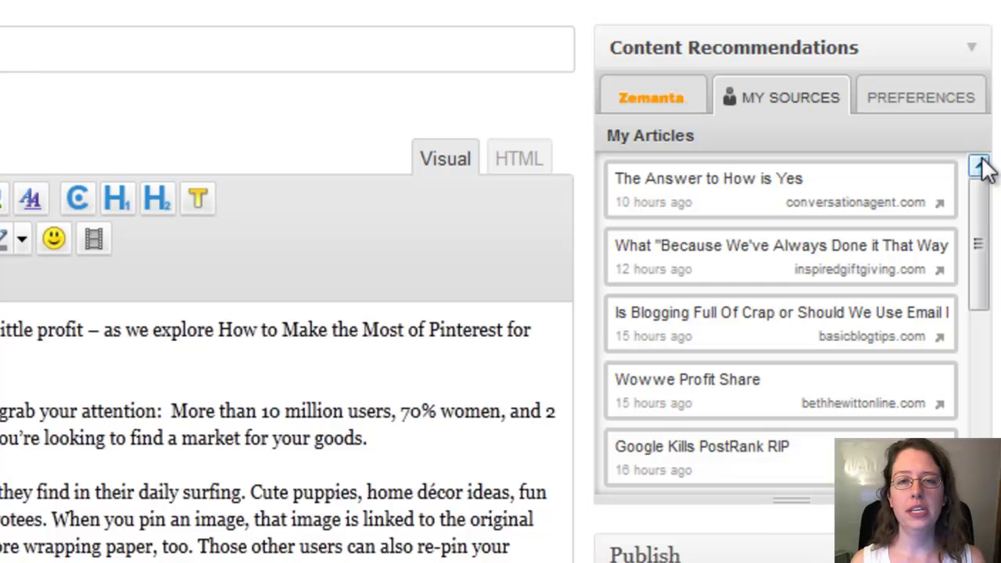
mouse_move(735, 196)
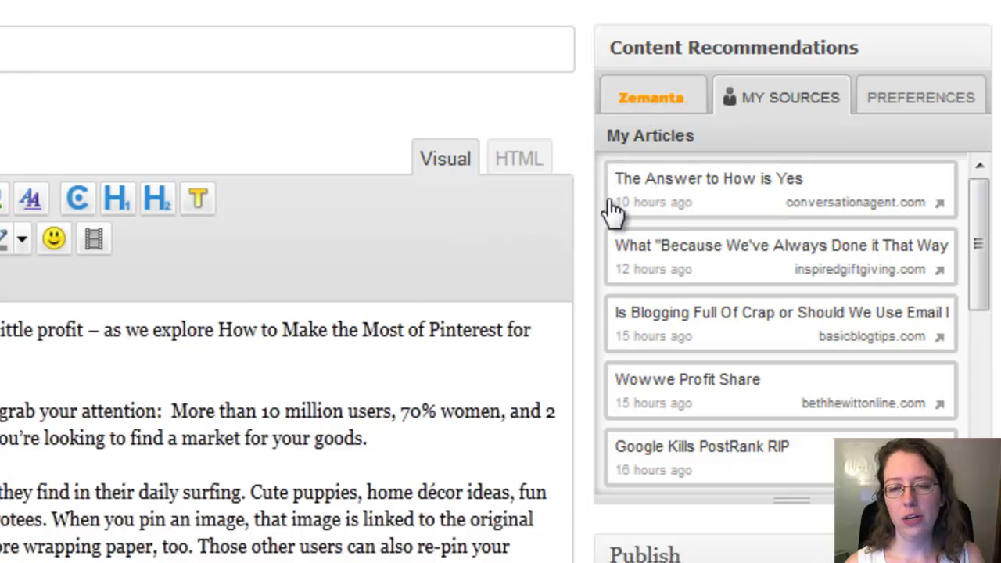
mouse_move(610, 207)
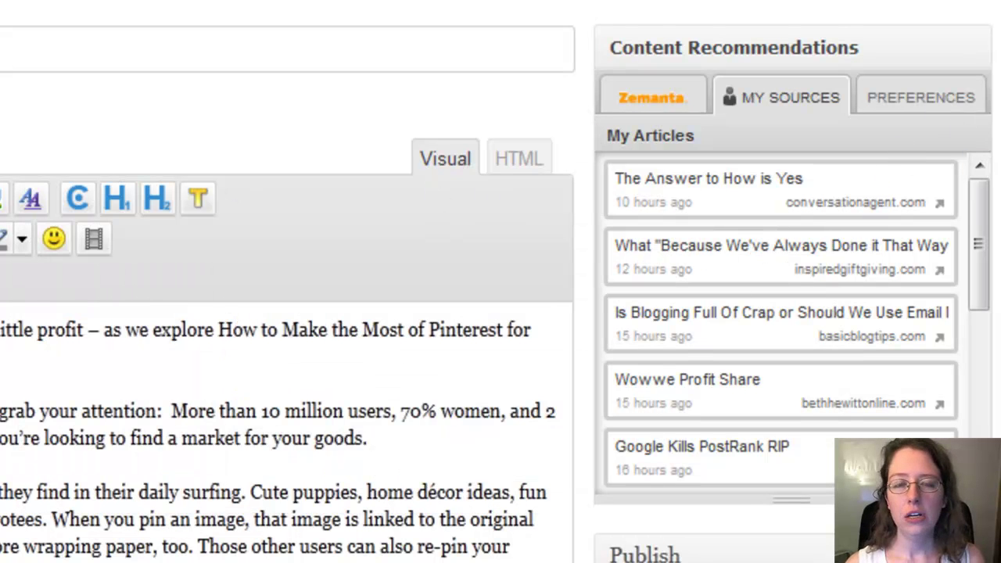
Examine Zemanta's suggested tags for the post, then return to its own related articles
scroll(990, 313, "down", 5)
scroll(501, 282, "down", 10)
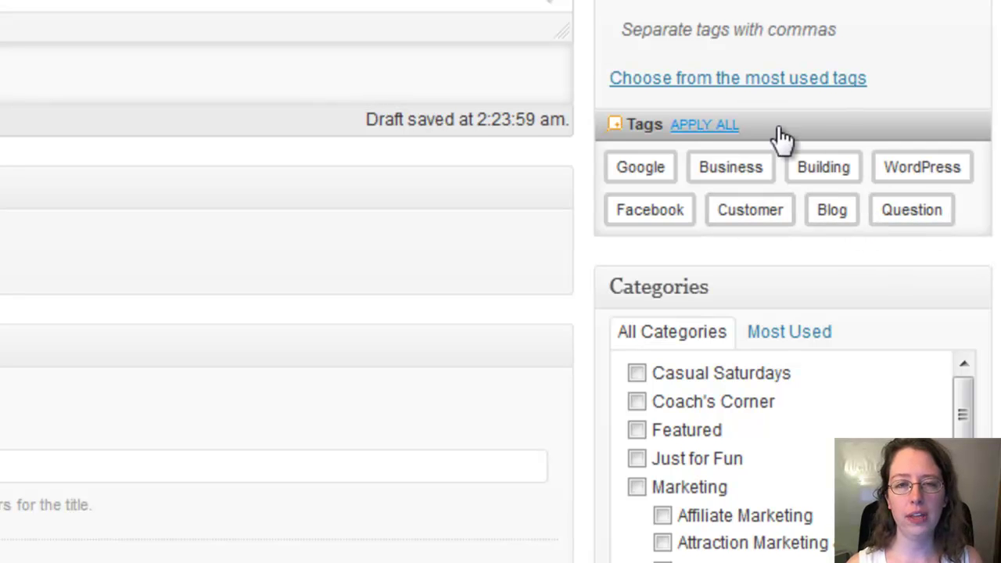
scroll(790, 204, "up", 1)
scroll(673, 235, "up", 3)
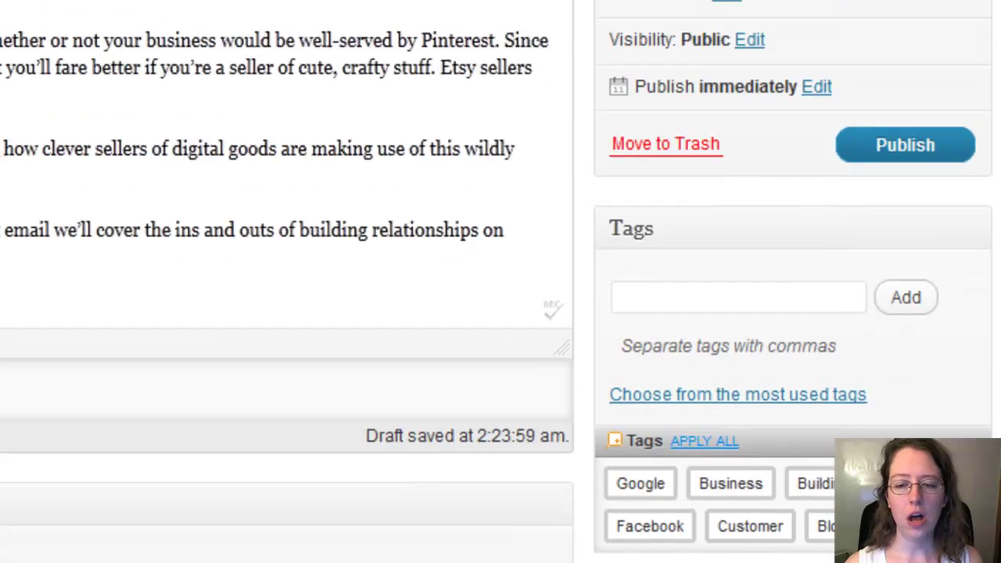
scroll(673, 234, "down", 3)
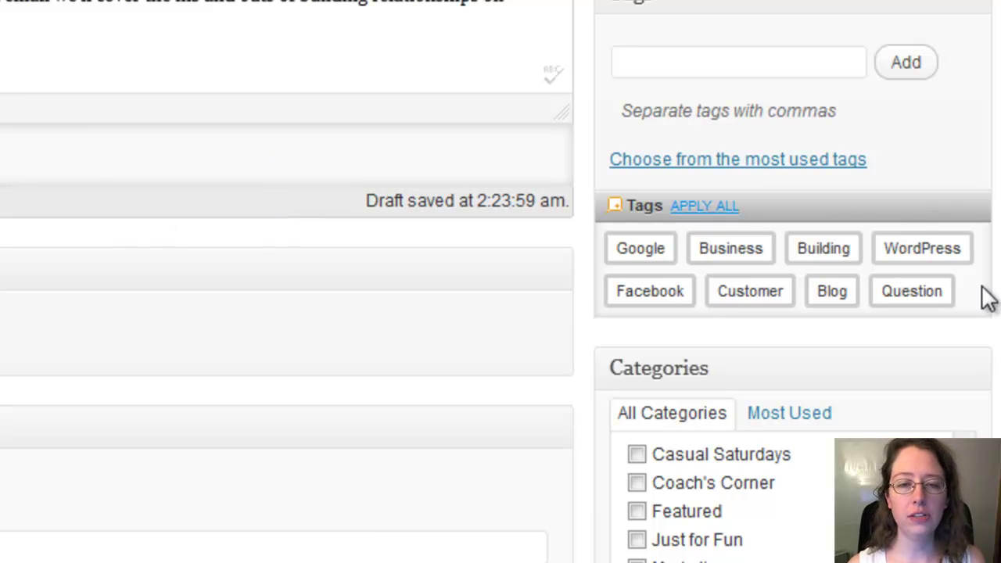
scroll(501, 282, "up", 10)
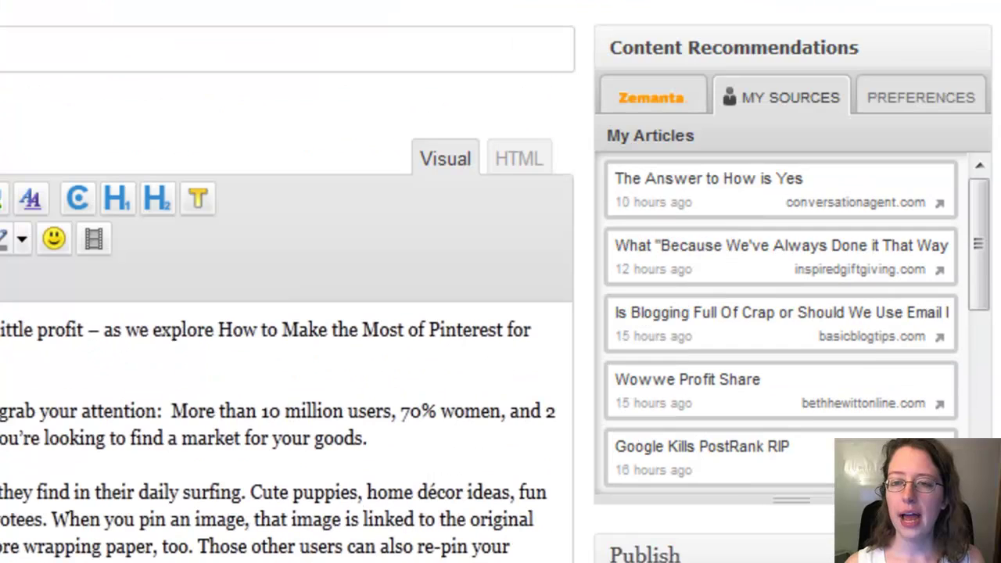
left_click(657, 98)
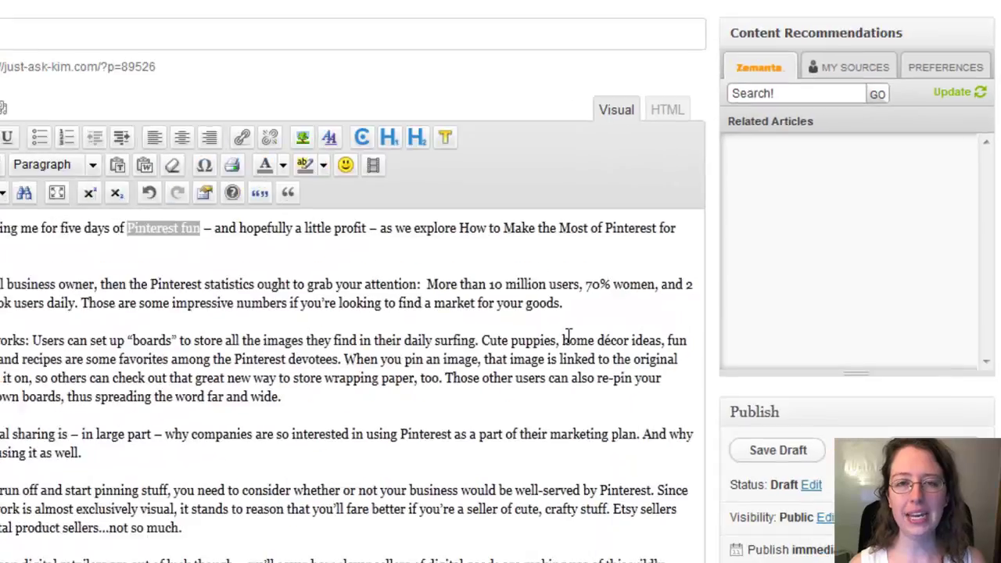
Add the credit line "image source: 123rf.com" a few blank lines below the post's closing paragraph and start a new line after it
scroll(618, 335, "down", 9)
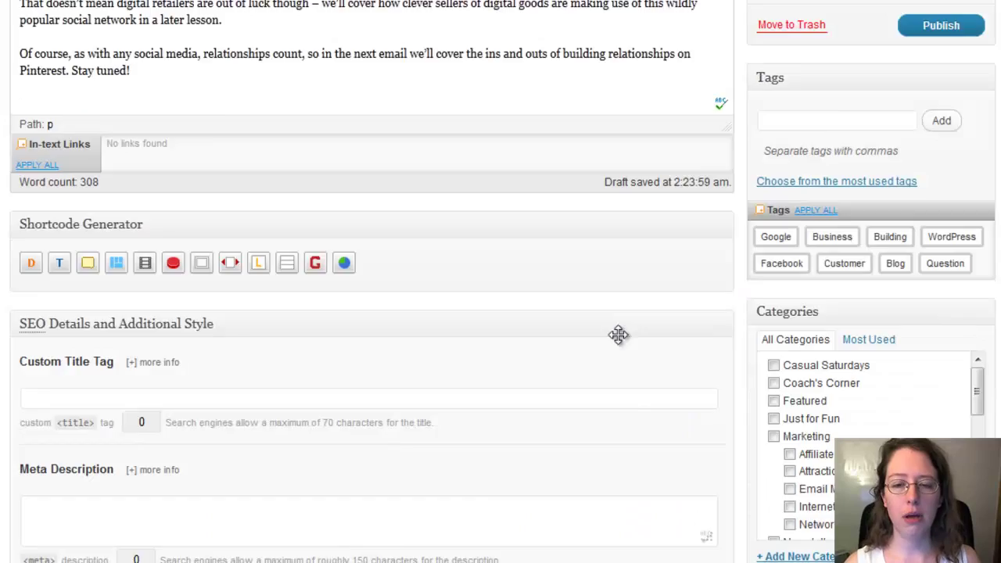
scroll(606, 306, "up", 5)
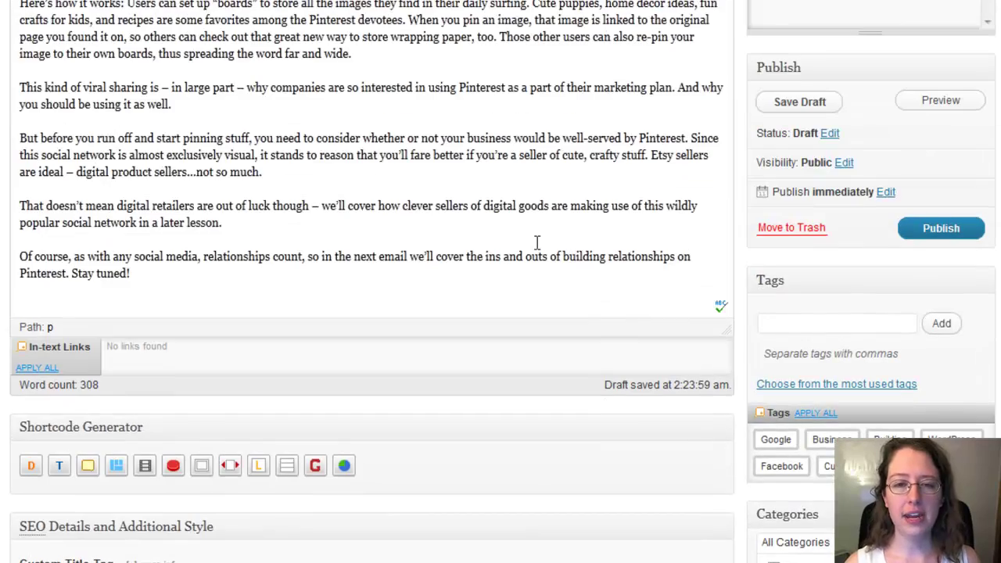
left_click(474, 297)
key("Return")
key("Return")
key("Return")
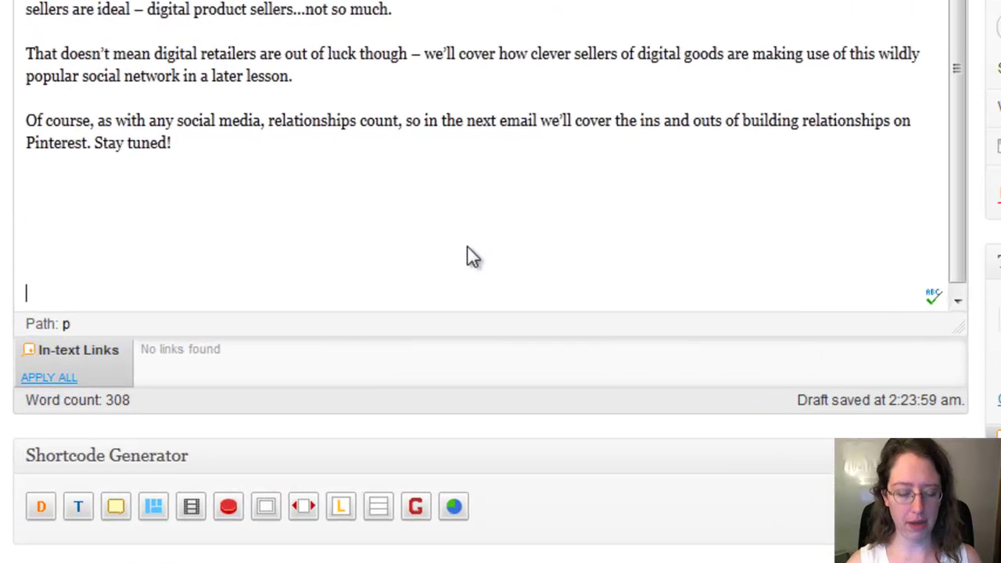
type("image s")
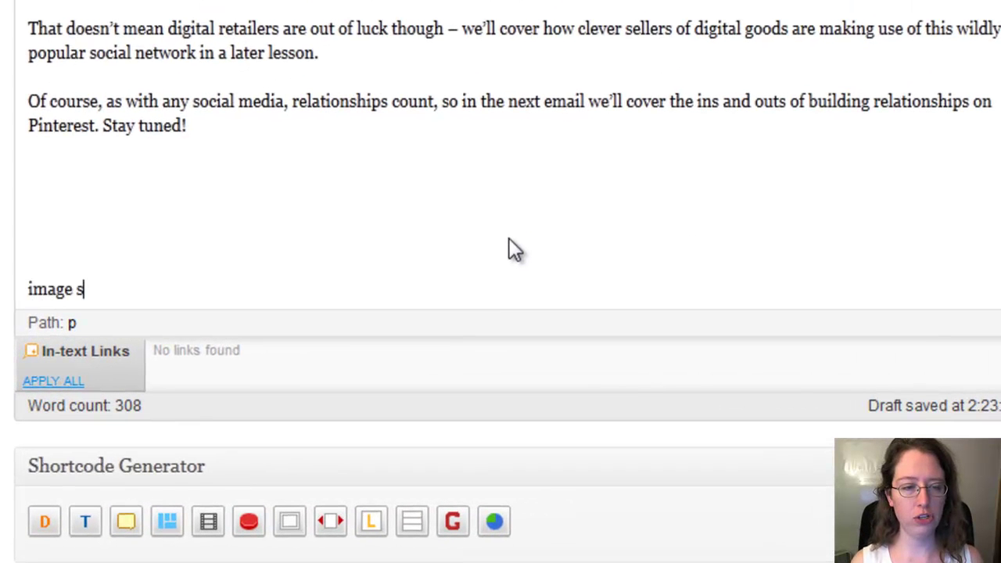
type("ource: rf12")
type("3")
key("BackSpace")
key("BackSpace")
key("BackSpace")
key("BackSpace")
key("BackSpace")
type("123rf.com")
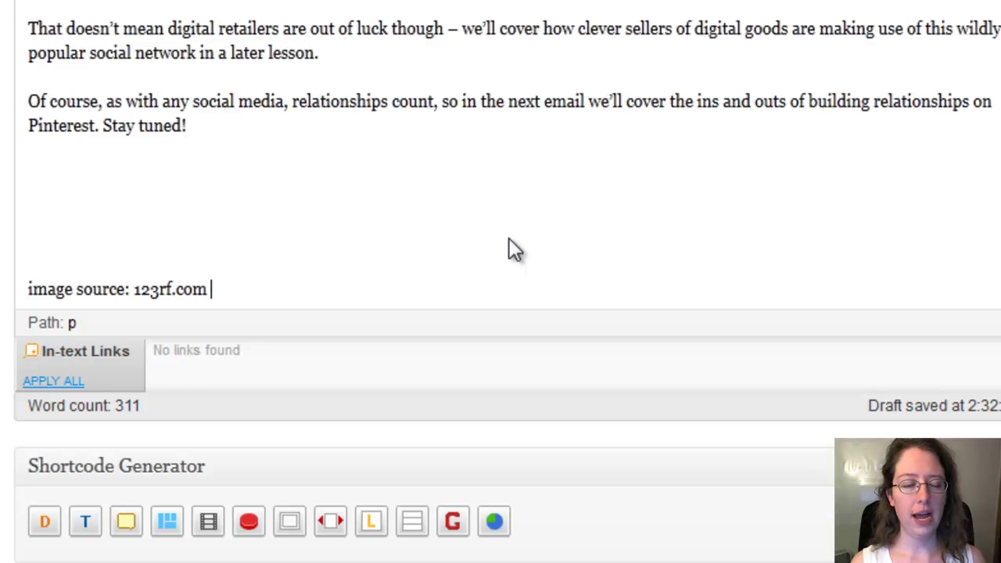
key("Return")
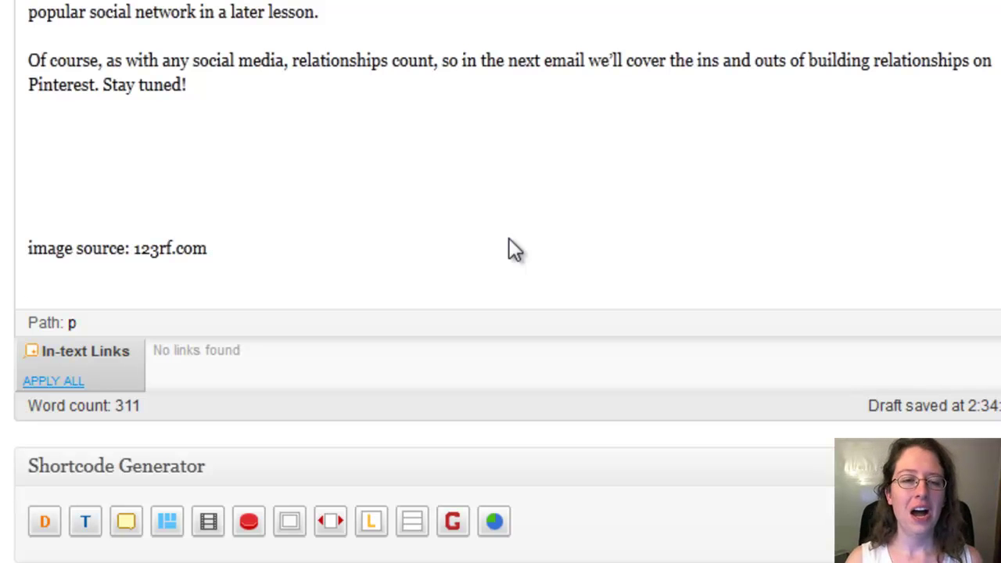
scroll(507, 282, "up", 5)
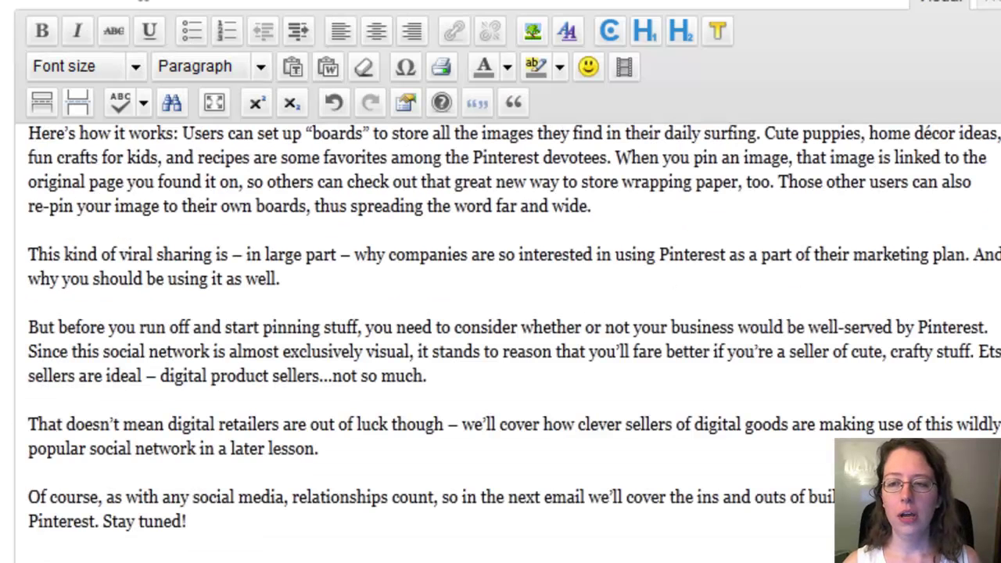